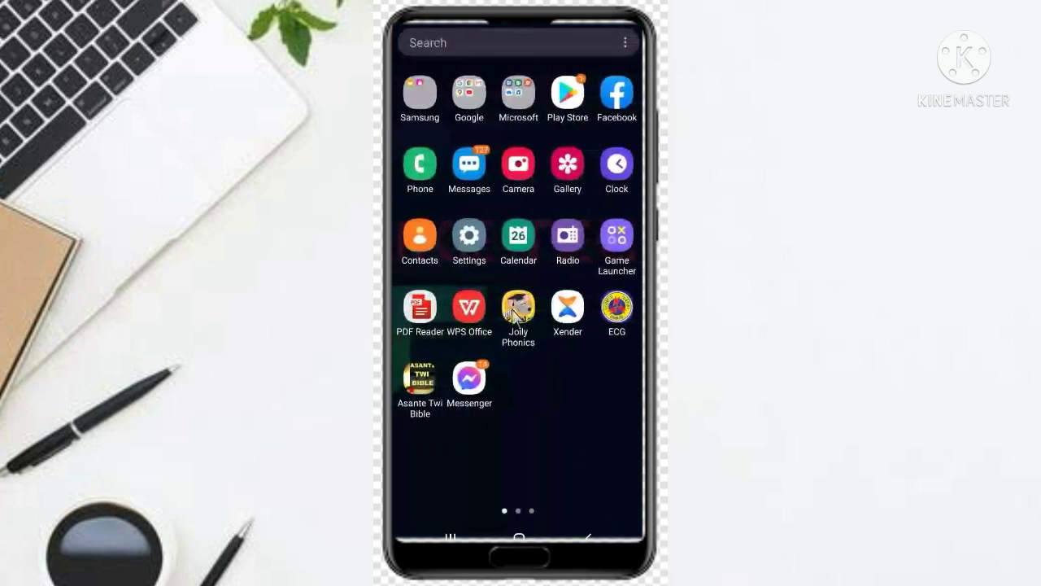
Launch Gmail from the Google apps folder on the home screen
{"action": "left_click", "coordinate": [467, 93]}
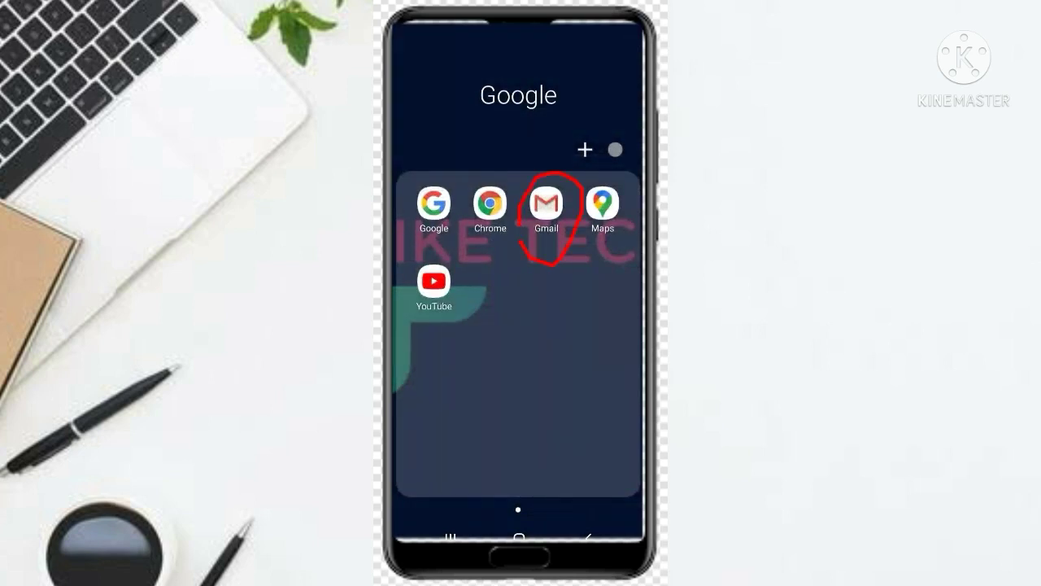
{"action": "left_click", "coordinate": [546, 204]}
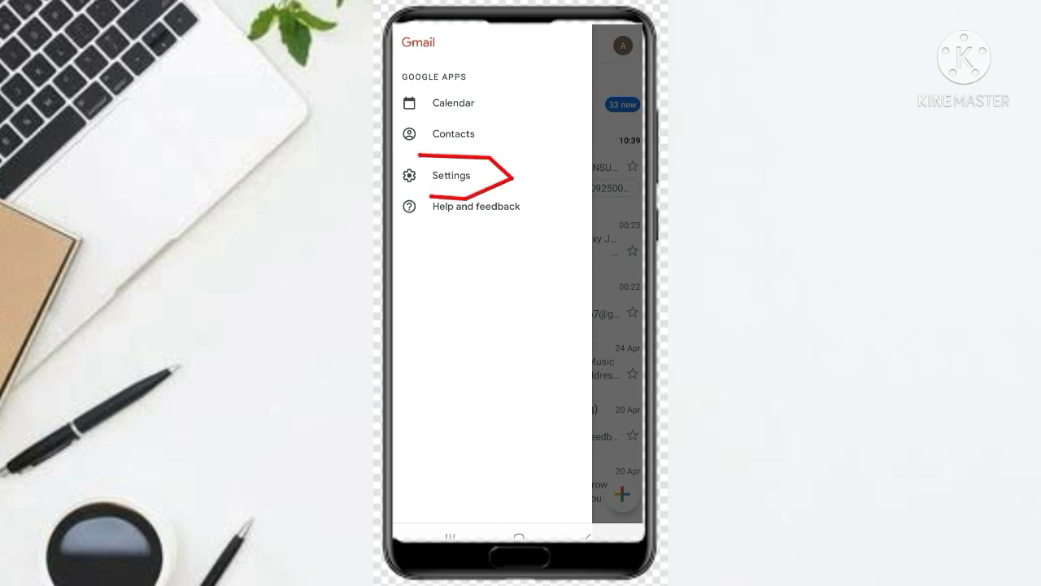
Browse the drawer and Promotions list, then go to Gmail's Settings page
{"action": "scroll", "coordinate": [459, 254], "scroll_direction": "up", "scroll_amount": 10}
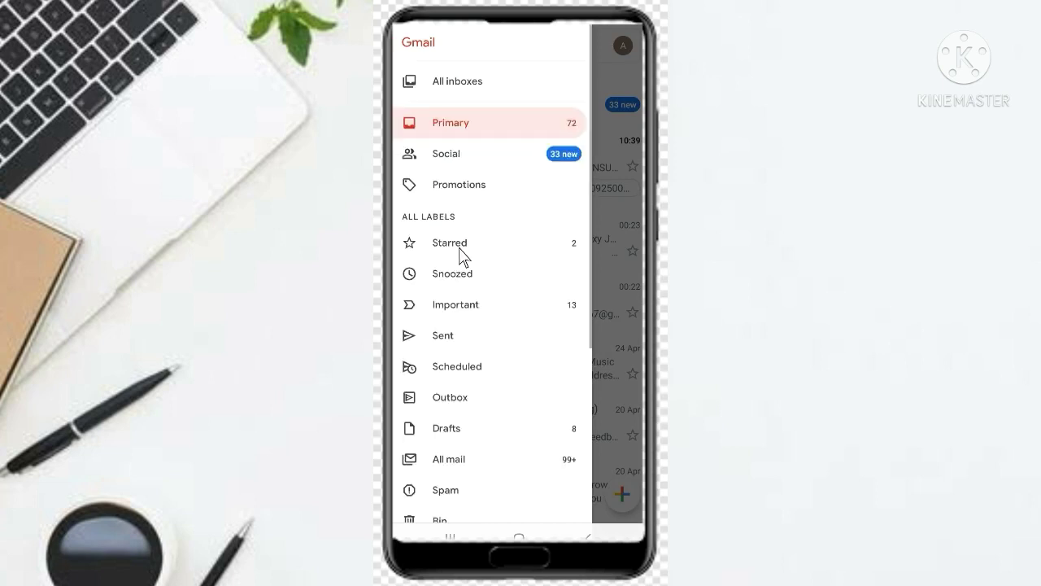
{"action": "left_click", "coordinate": [460, 249]}
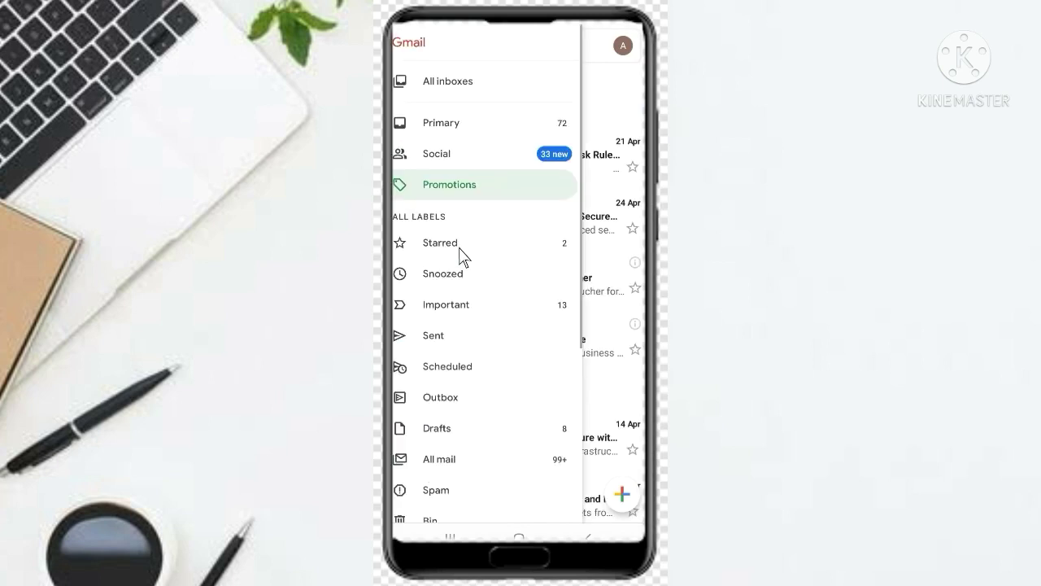
{"action": "scroll", "coordinate": [459, 255], "scroll_direction": "down", "scroll_amount": 5}
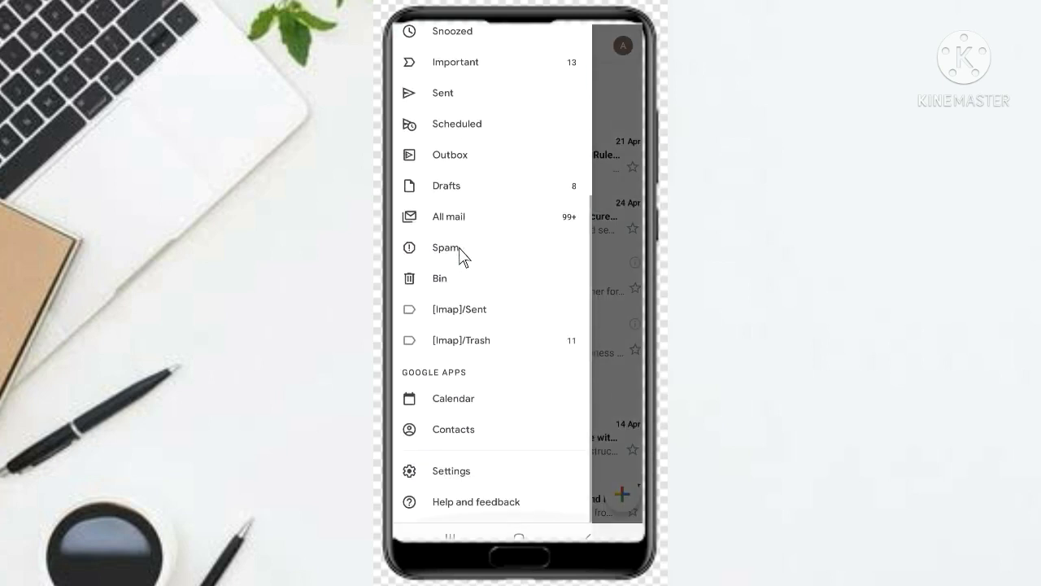
{"action": "scroll", "coordinate": [459, 255], "scroll_direction": "up", "scroll_amount": 3}
{"action": "scroll", "coordinate": [460, 255], "scroll_direction": "up", "scroll_amount": 2}
{"action": "scroll", "coordinate": [460, 255], "scroll_direction": "down", "scroll_amount": 4}
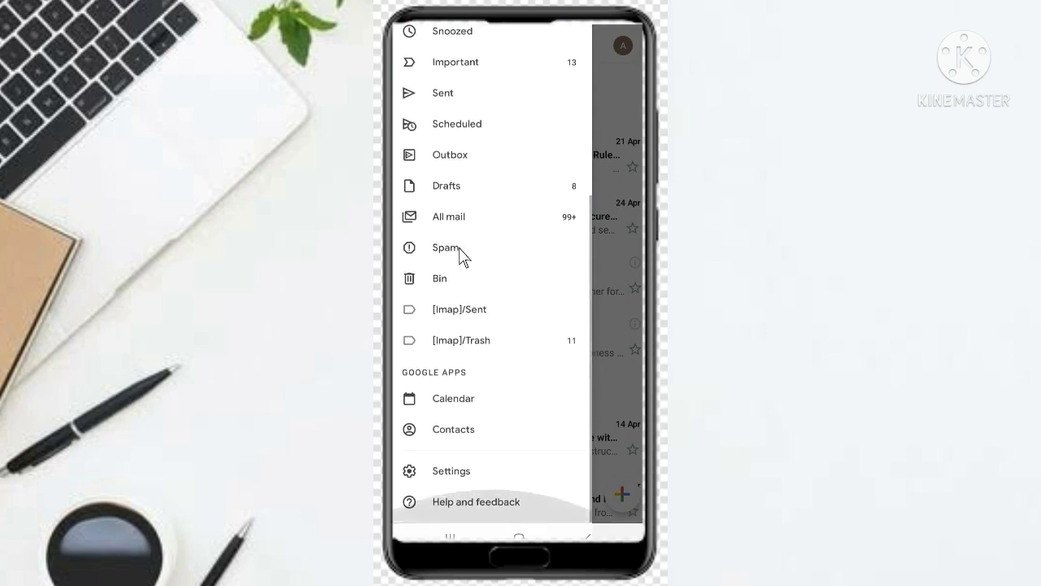
{"action": "key", "text": "Escape"}
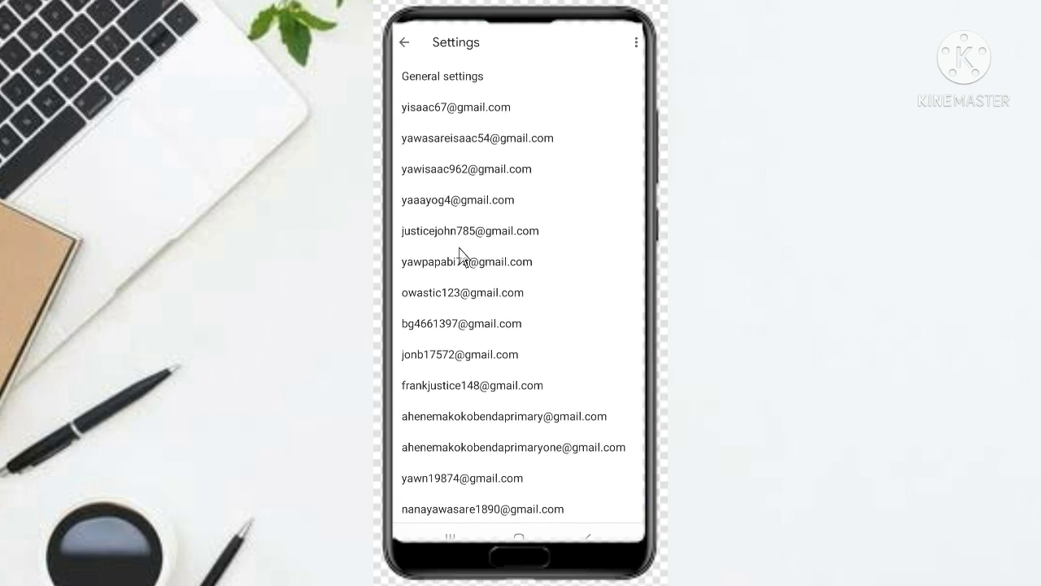
Scroll to the bottom of the account list and start adding another account
{"action": "scroll", "coordinate": [460, 255], "scroll_direction": "down", "scroll_amount": 5}
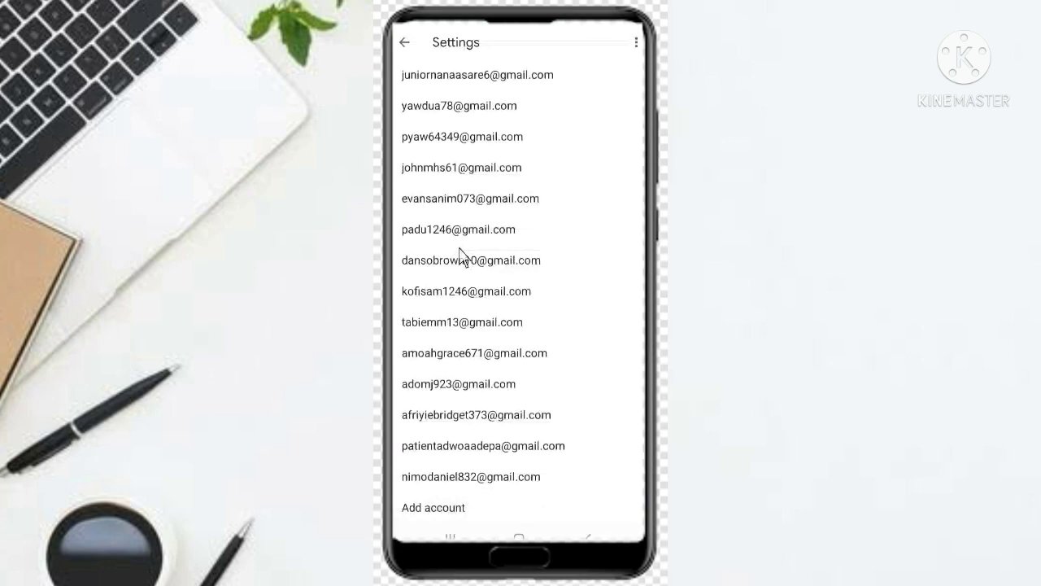
{"action": "left_click", "coordinate": [472, 511]}
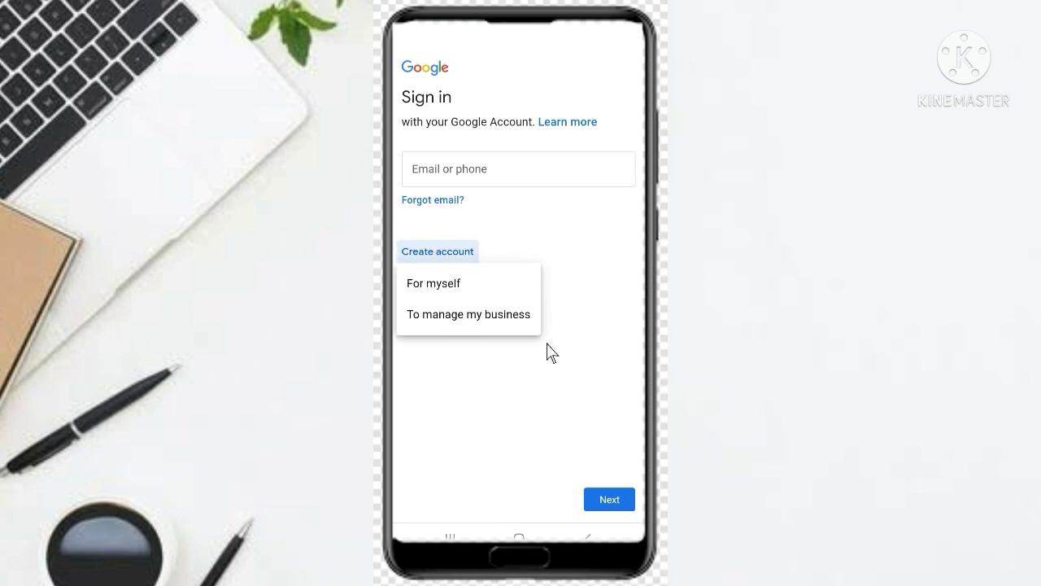
Choose For myself as the type of Google account to create
{"action": "left_click", "coordinate": [430, 316]}
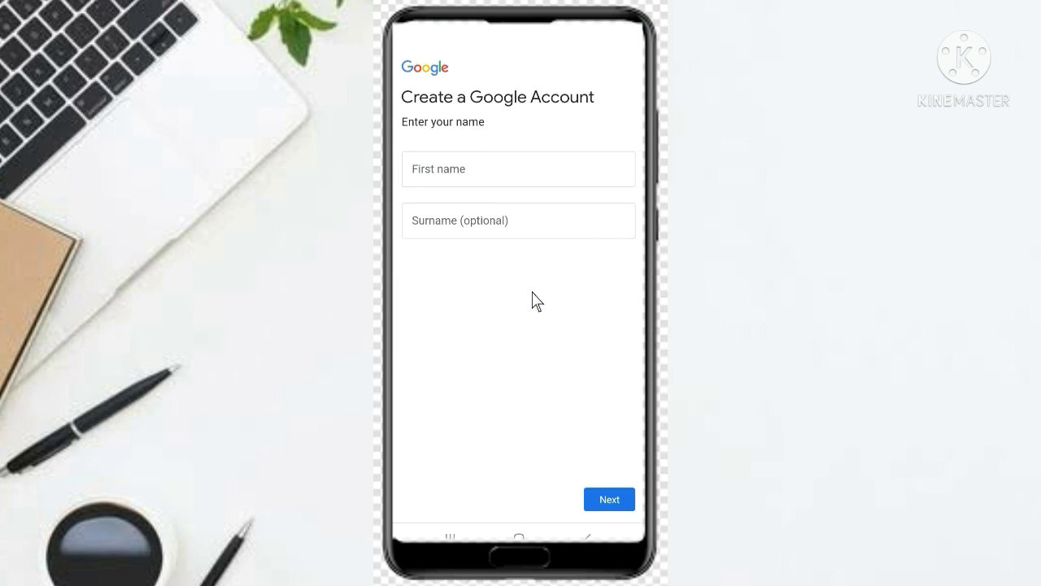
Enter the user's first name, fixing a typo, and submit the name form
{"action": "left_click", "coordinate": [518, 169]}
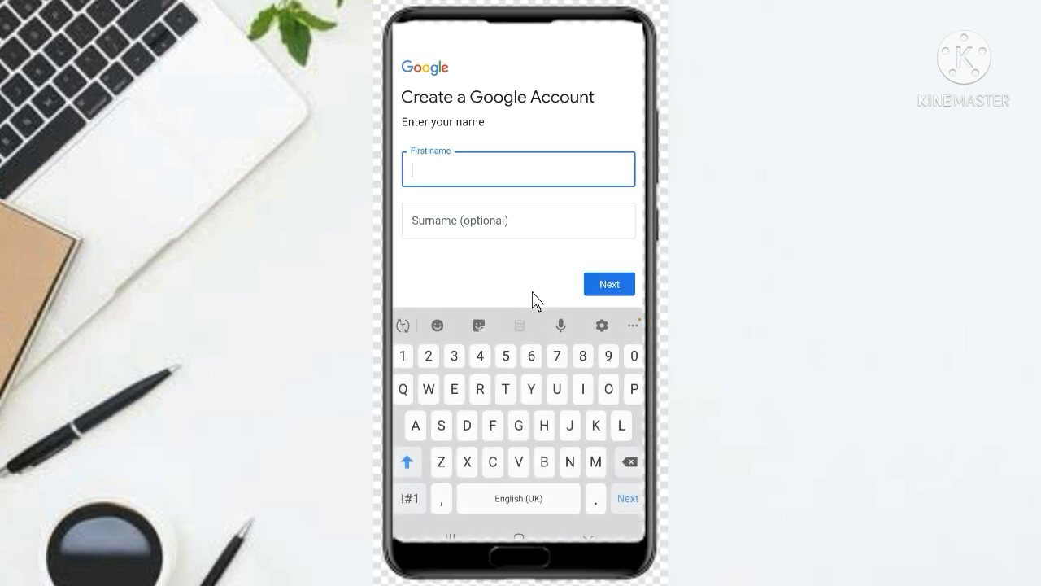
{"action": "type", "text": "I"}
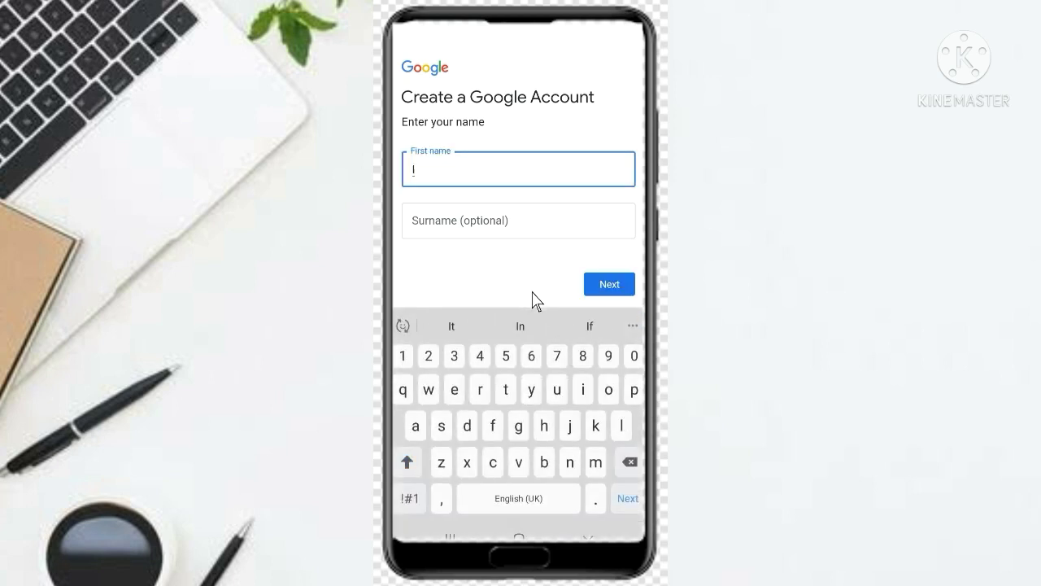
{"action": "key", "text": "BackSpace"}
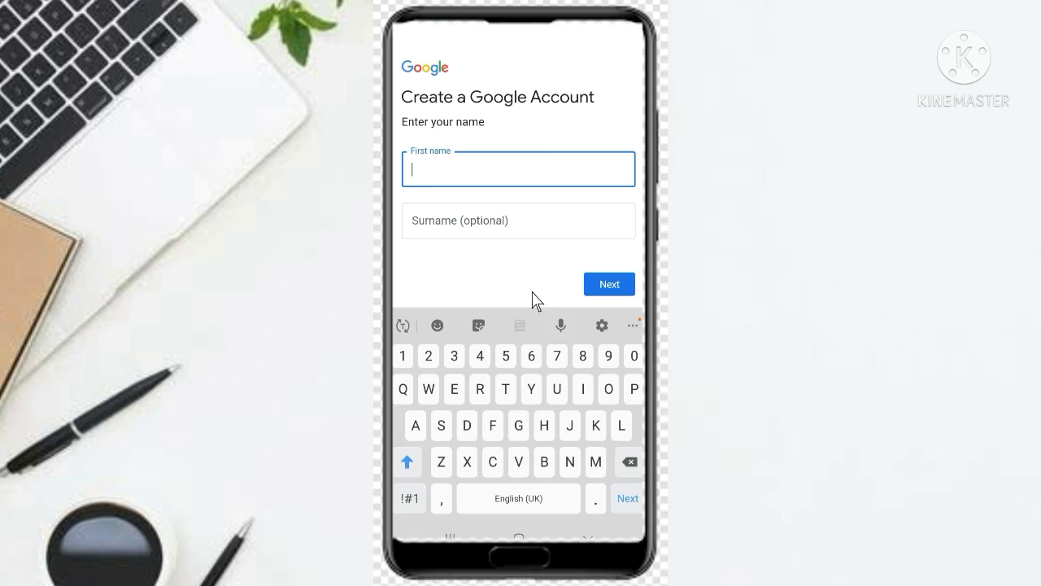
{"action": "type", "text": "Bro"}
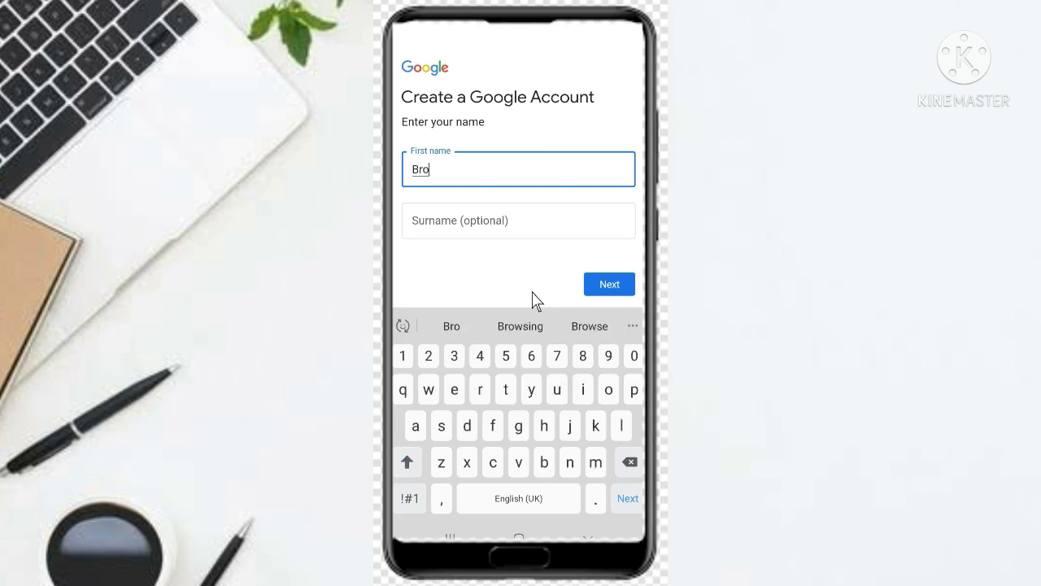
{"action": "type", "text": "wn"}
{"action": "key", "text": "Return"}
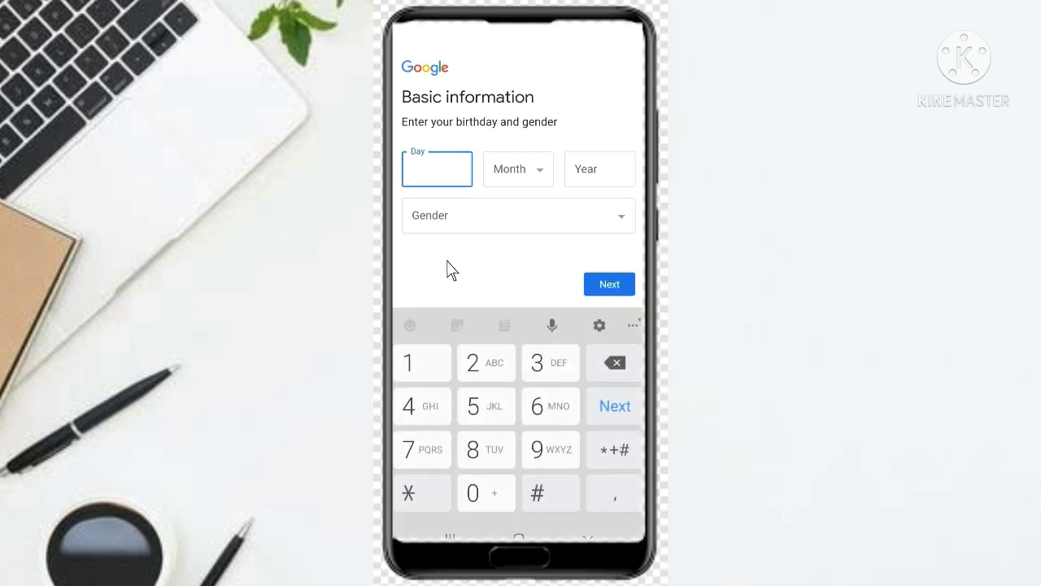
{"action": "key", "text": "Tab"}
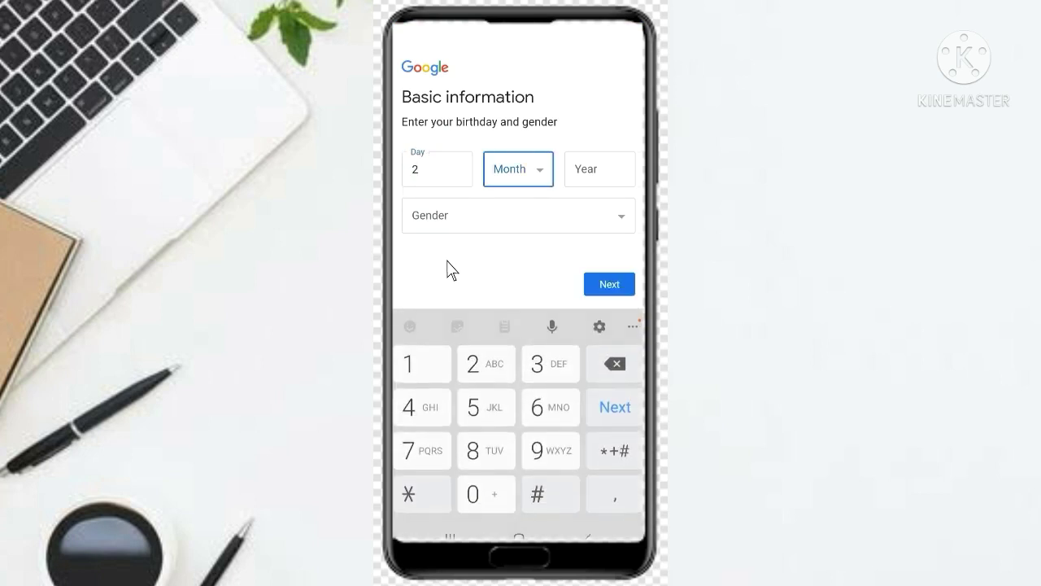
{"action": "left_click", "coordinate": [447, 264]}
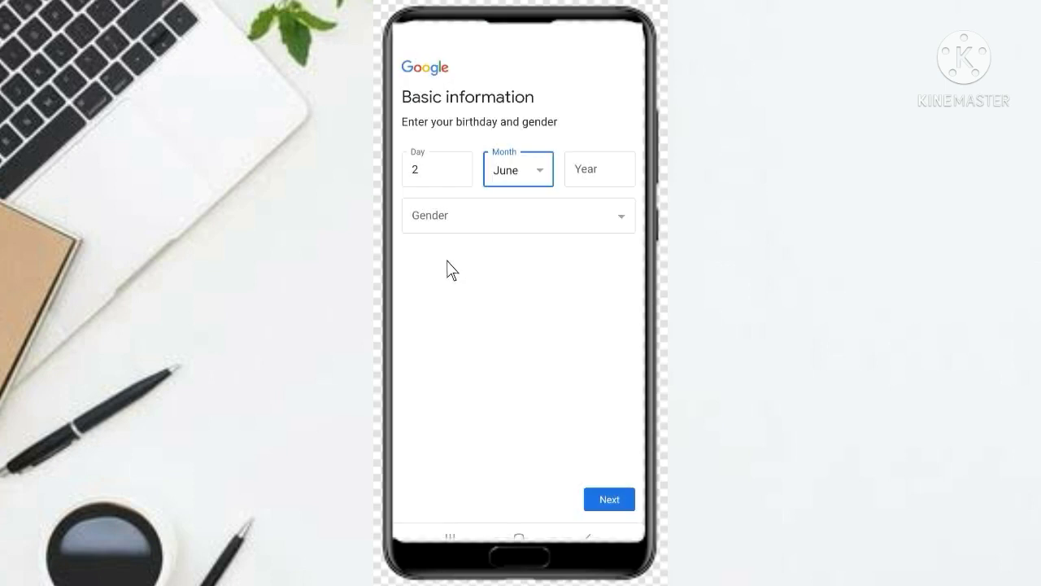
{"action": "key", "text": "Tab"}
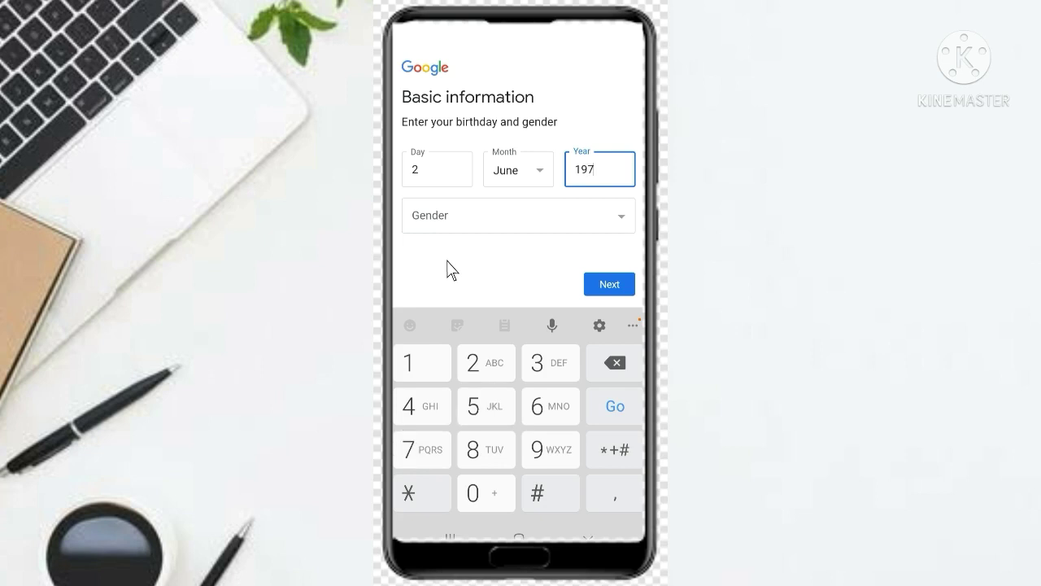
{"action": "key", "text": "Tab"}
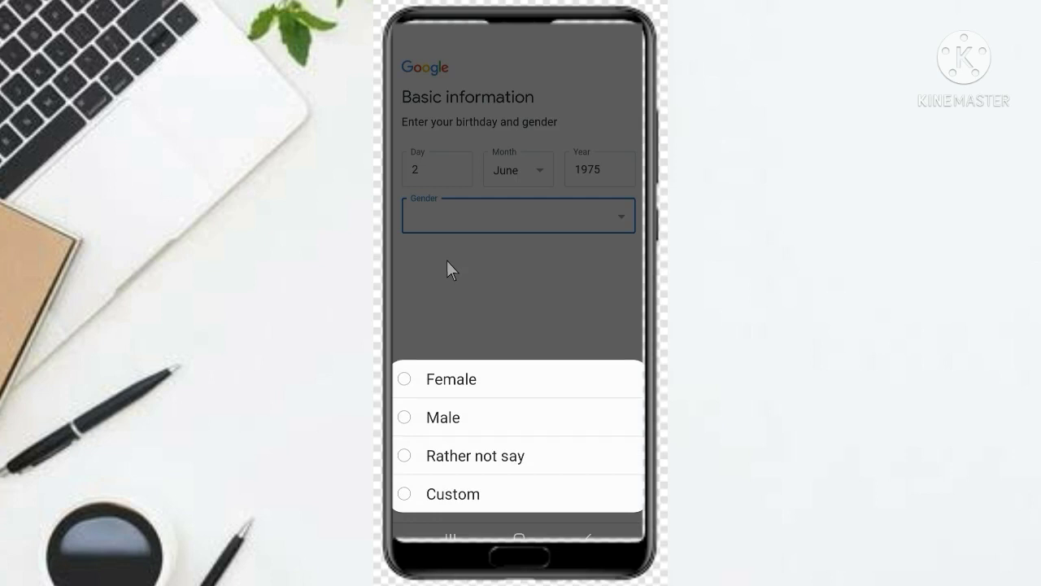
{"action": "left_click", "coordinate": [443, 418]}
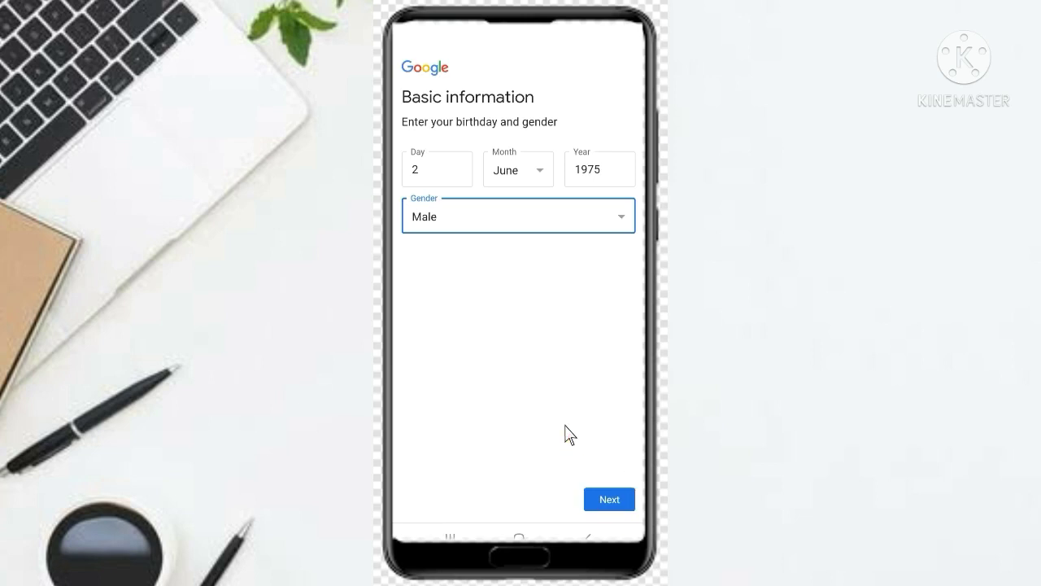
{"action": "key", "text": "Return"}
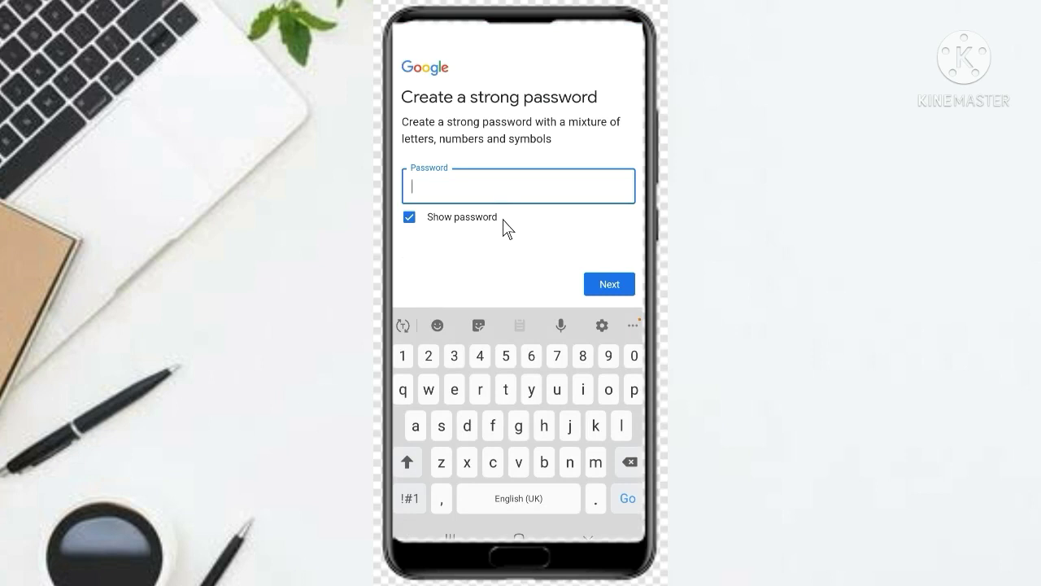
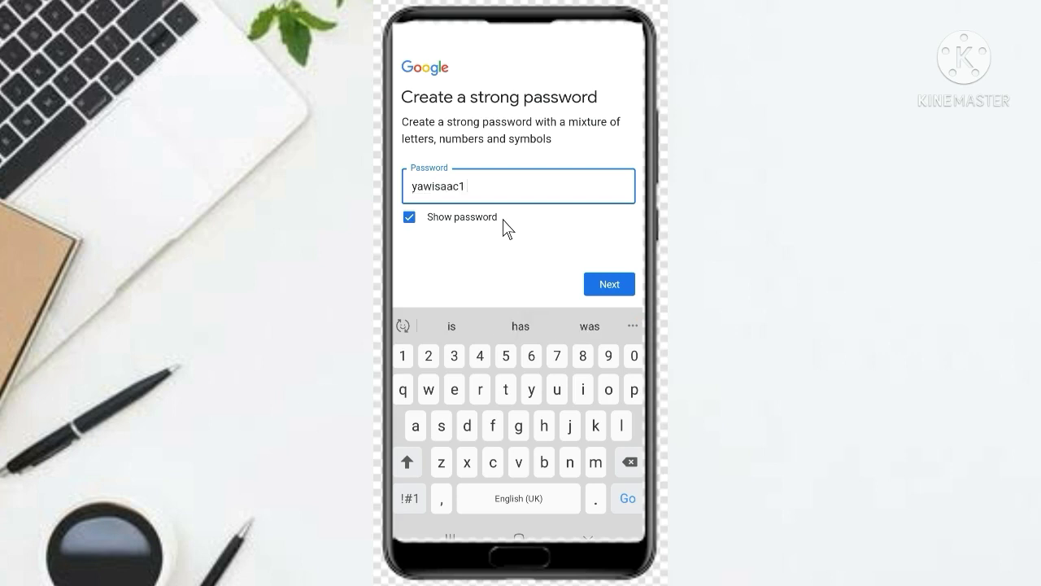
Enter the account password and submit it
{"action": "key", "text": "Escape"}
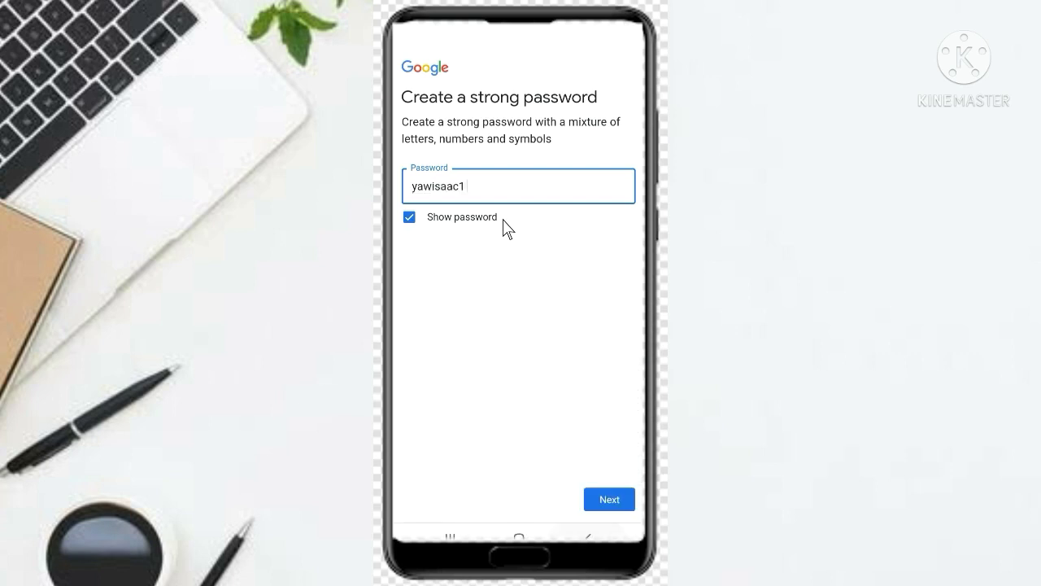
{"action": "key", "text": "Return"}
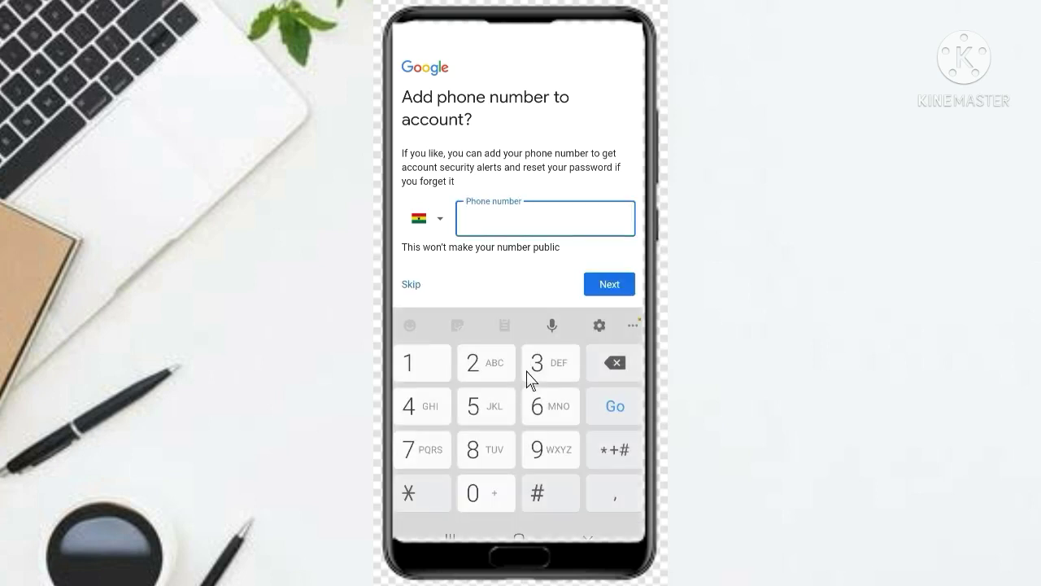
Dismiss the number keypad and skip adding a phone number
{"action": "left_click", "coordinate": [453, 275]}
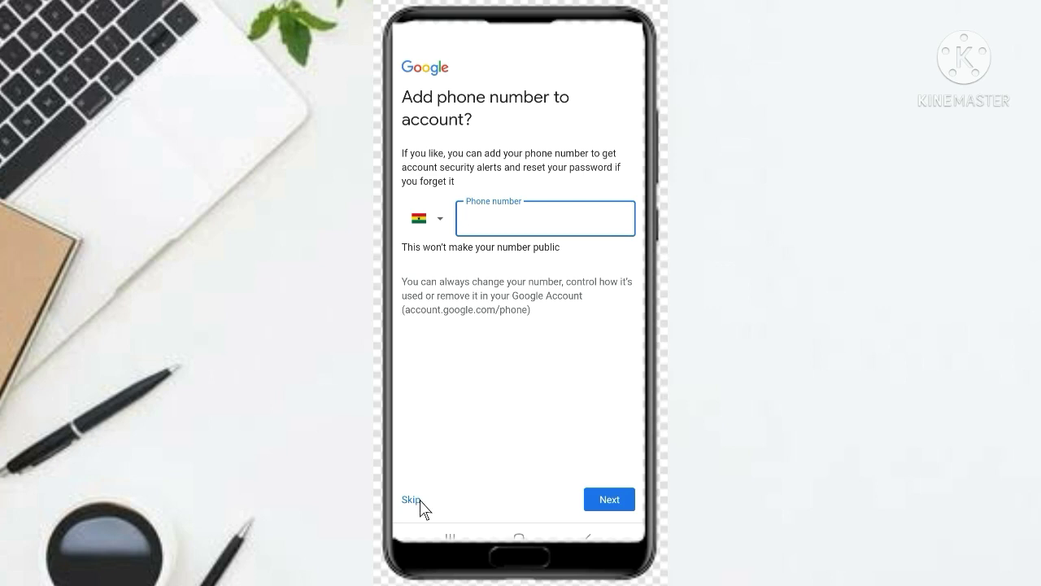
{"action": "left_click", "coordinate": [420, 500]}
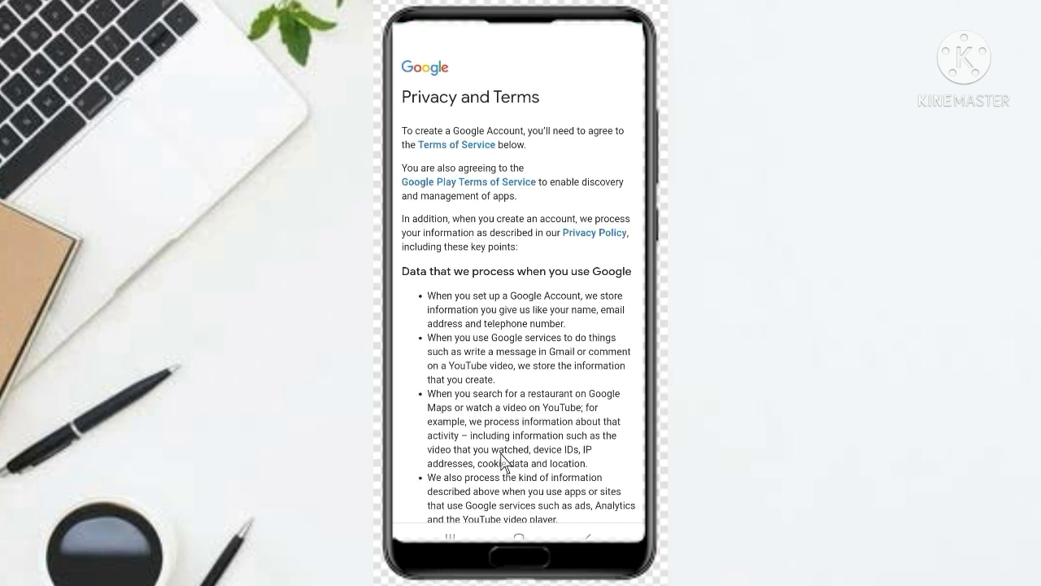
Scroll down through the account review toward the Privacy and Terms page
{"action": "scroll", "coordinate": [502, 459], "scroll_direction": "down", "scroll_amount": 10}
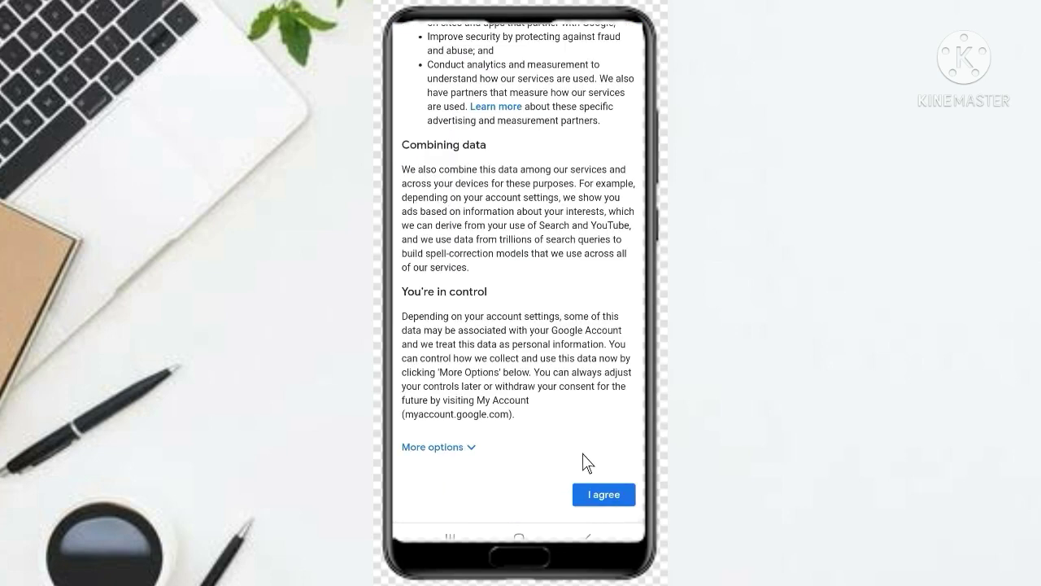
{"action": "mouse_move", "coordinate": [594, 463]}
{"action": "left_mouse_down"}
{"action": "mouse_move", "coordinate": [628, 518]}
{"action": "mouse_move", "coordinate": [553, 468]}
{"action": "mouse_move", "coordinate": [567, 452]}
{"action": "left_mouse_up"}
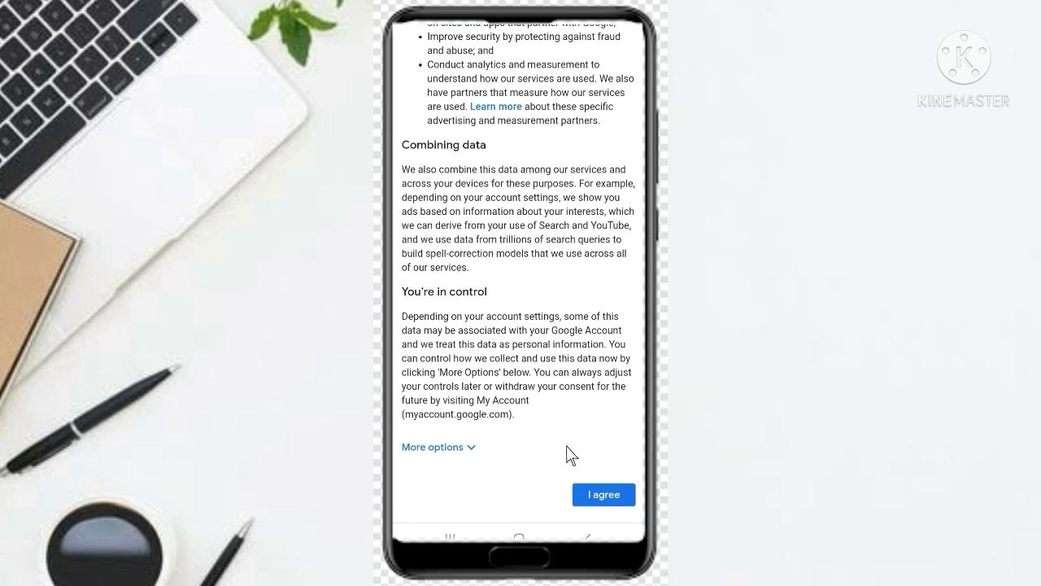